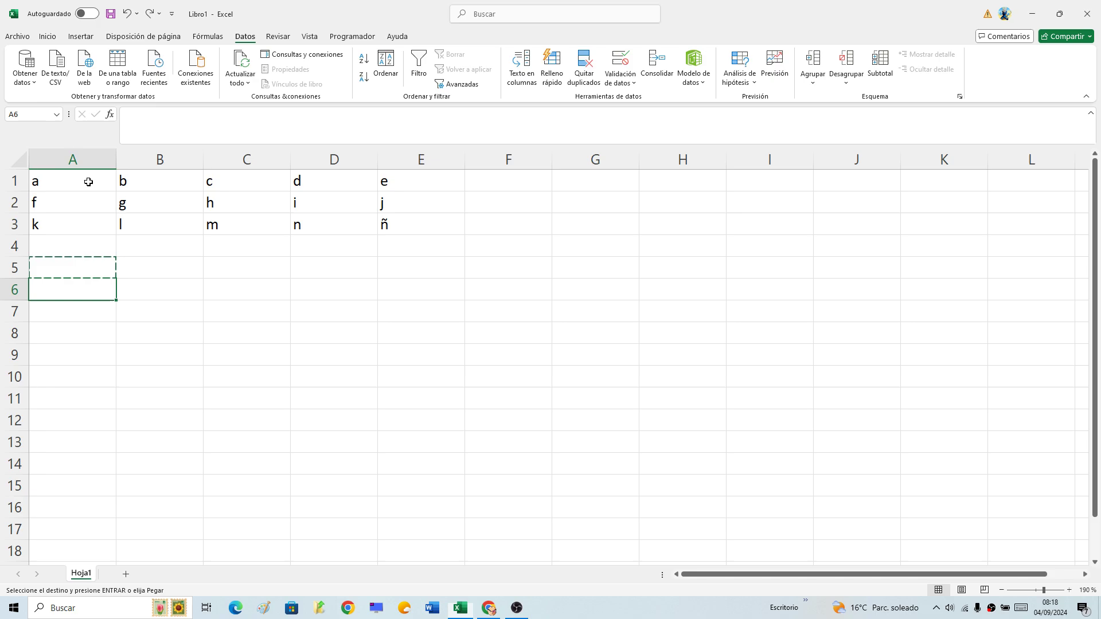
Look over the letter grid A1:E3, then select cell A5.
drag(79, 182, 403, 220)
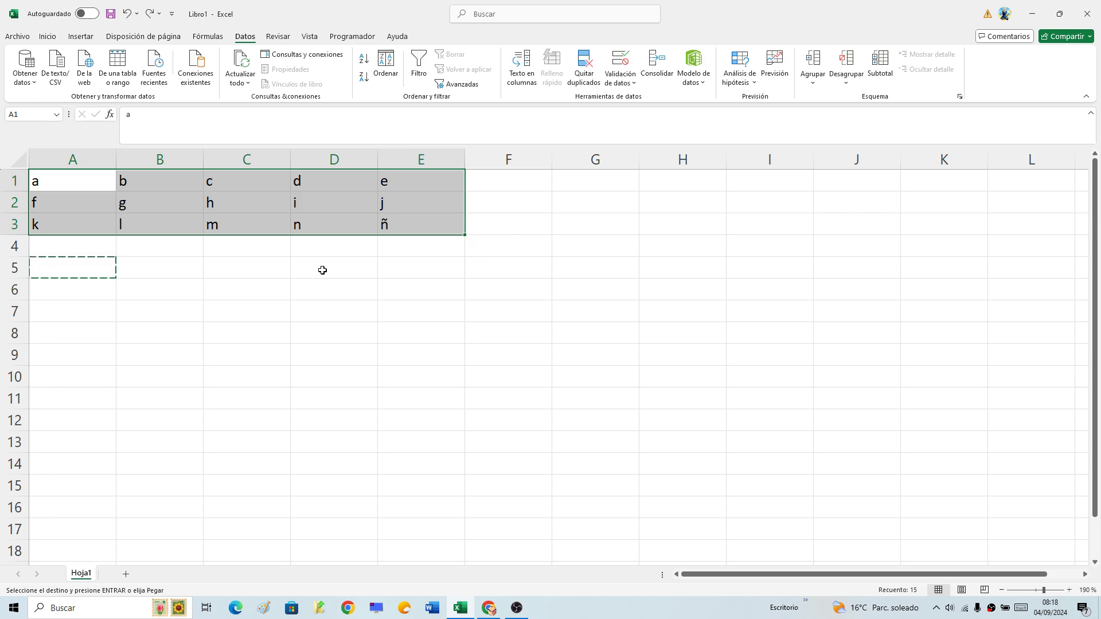
click(275, 265)
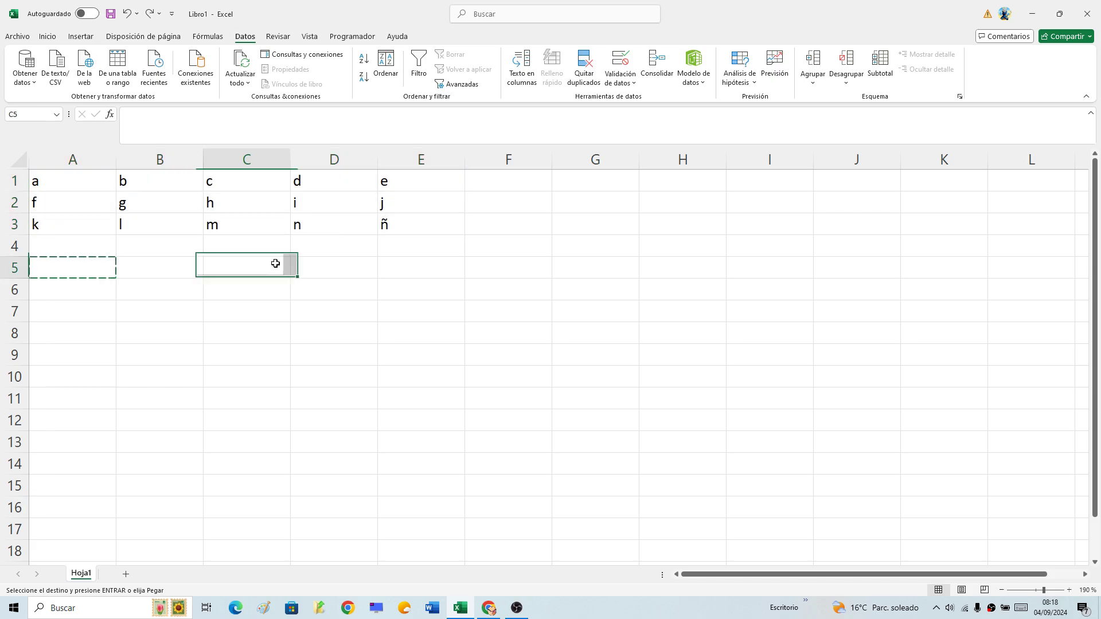
click(98, 290)
click(91, 273)
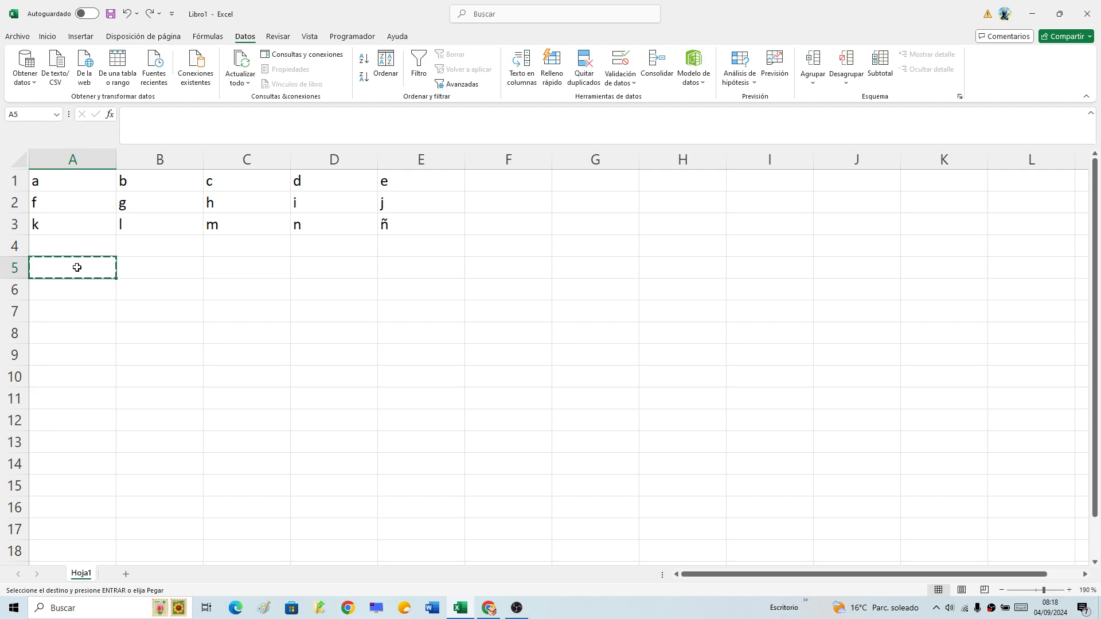
Type the formula =MATRIZATEXTO(A1:E3) in A5, referencing the whole letter grid.
text(=)
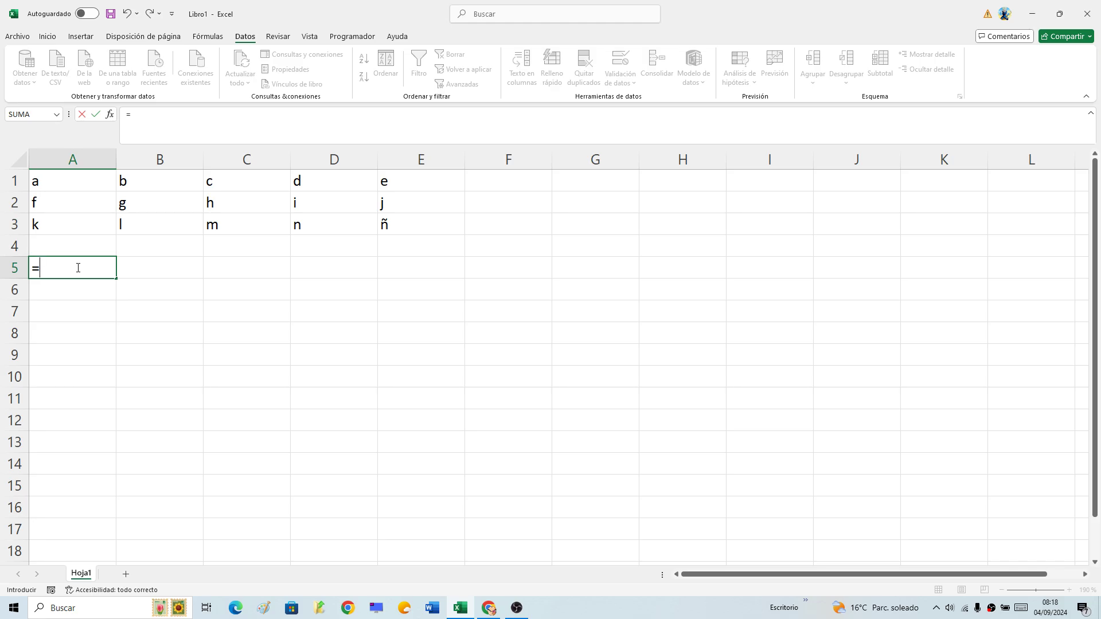
text(matr)
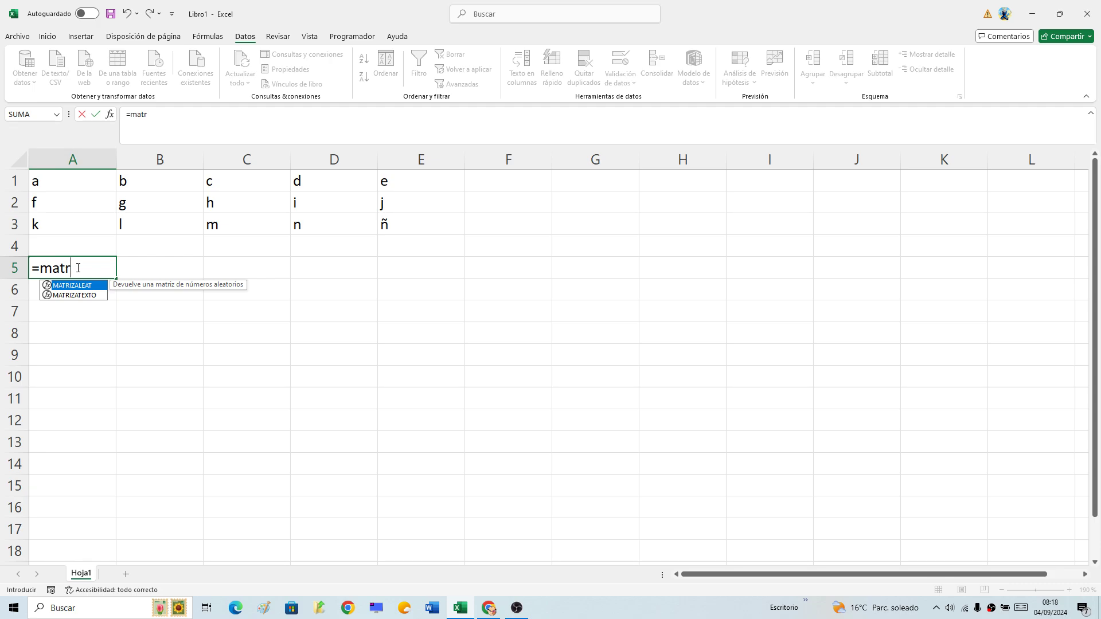
text(izat)
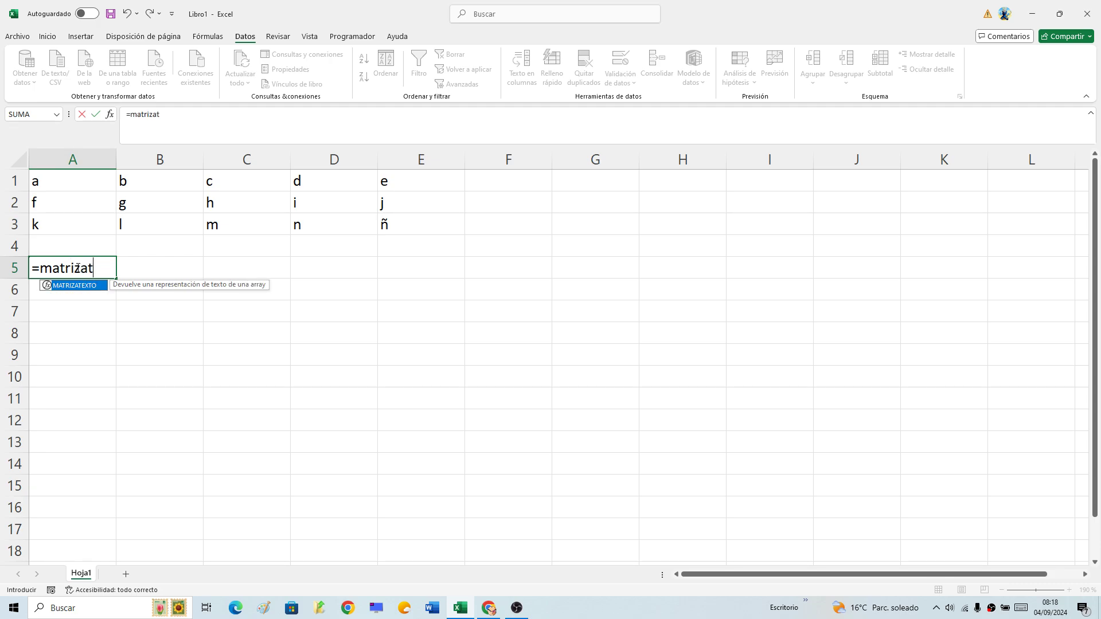
text(exto)
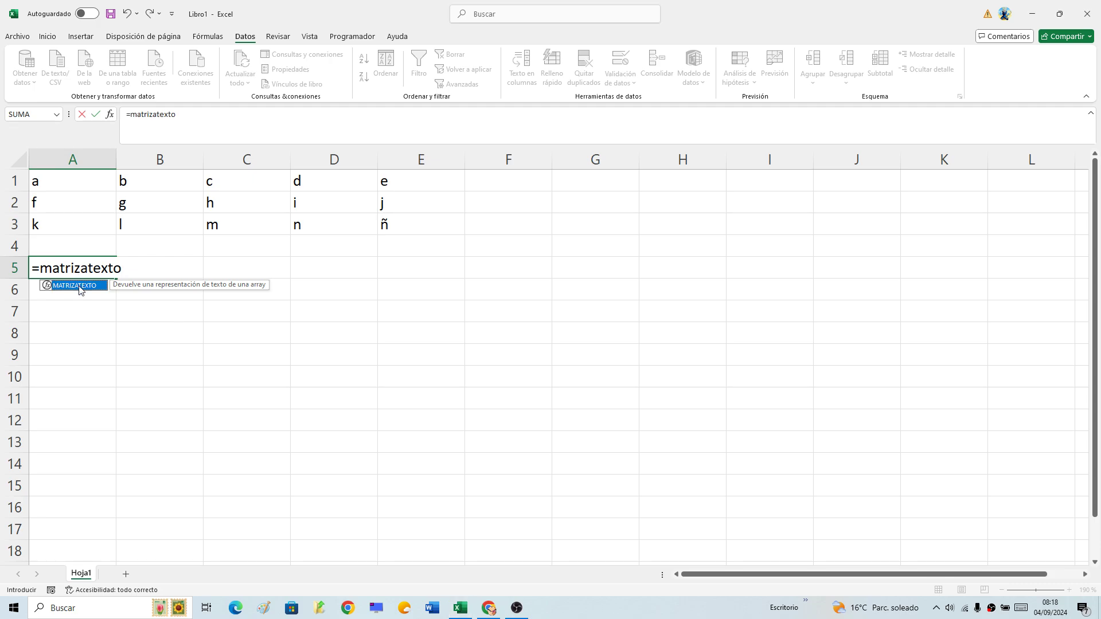
double_click(80, 289)
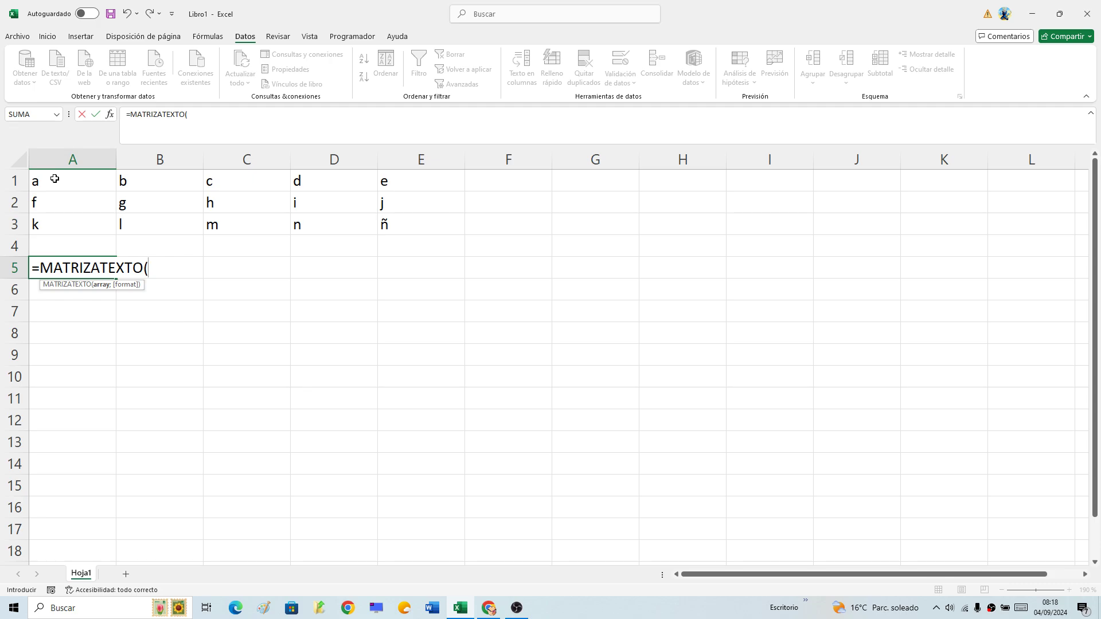
drag(54, 179, 362, 225)
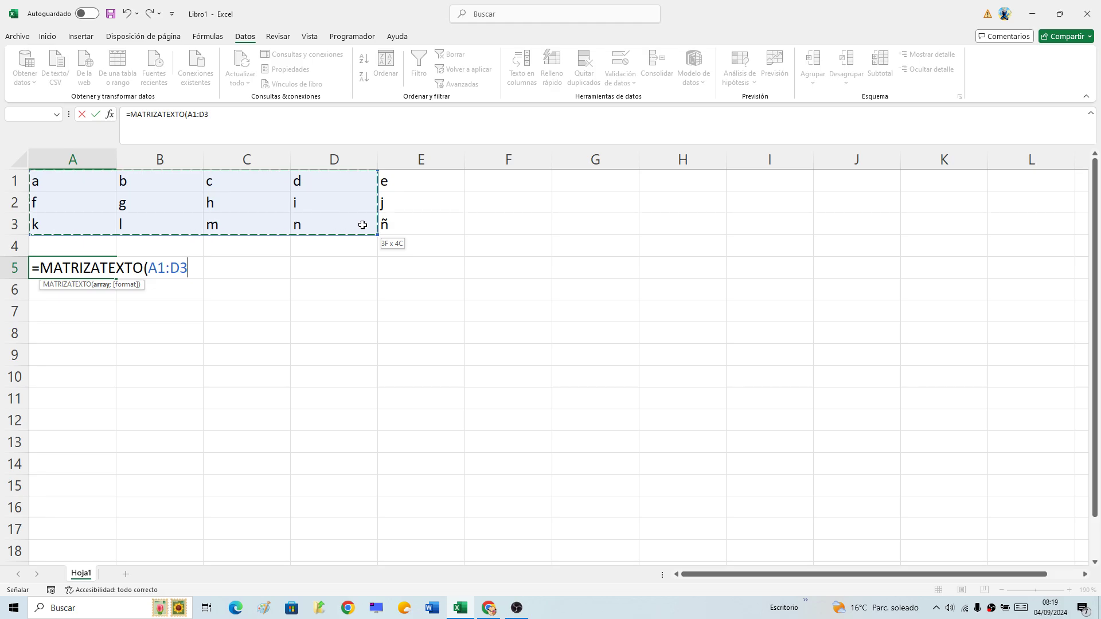
drag(362, 225, 408, 226)
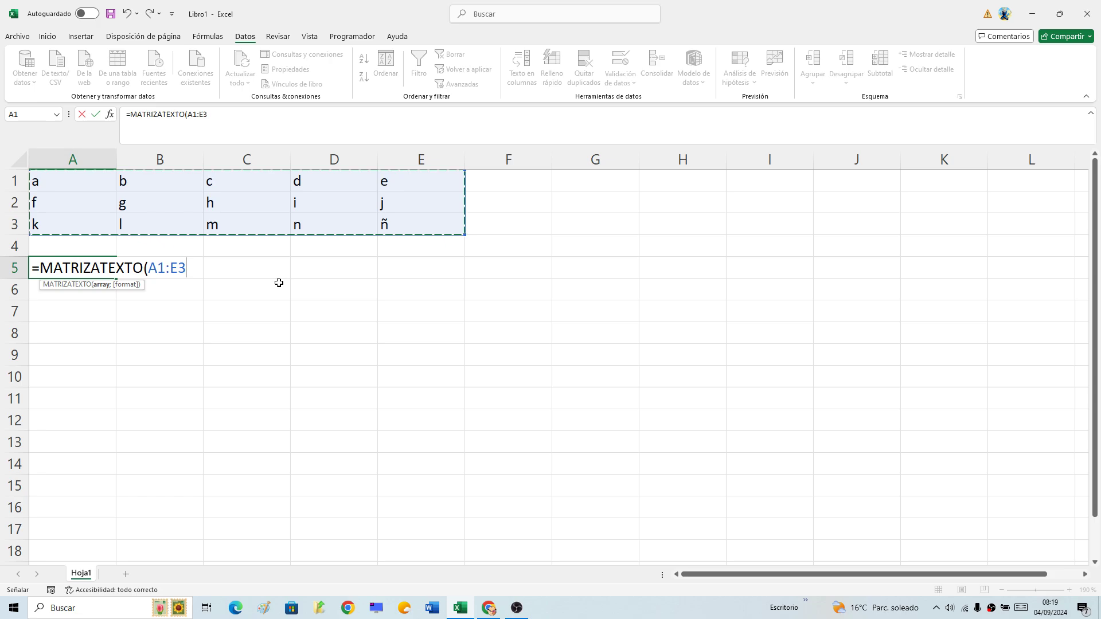
text())
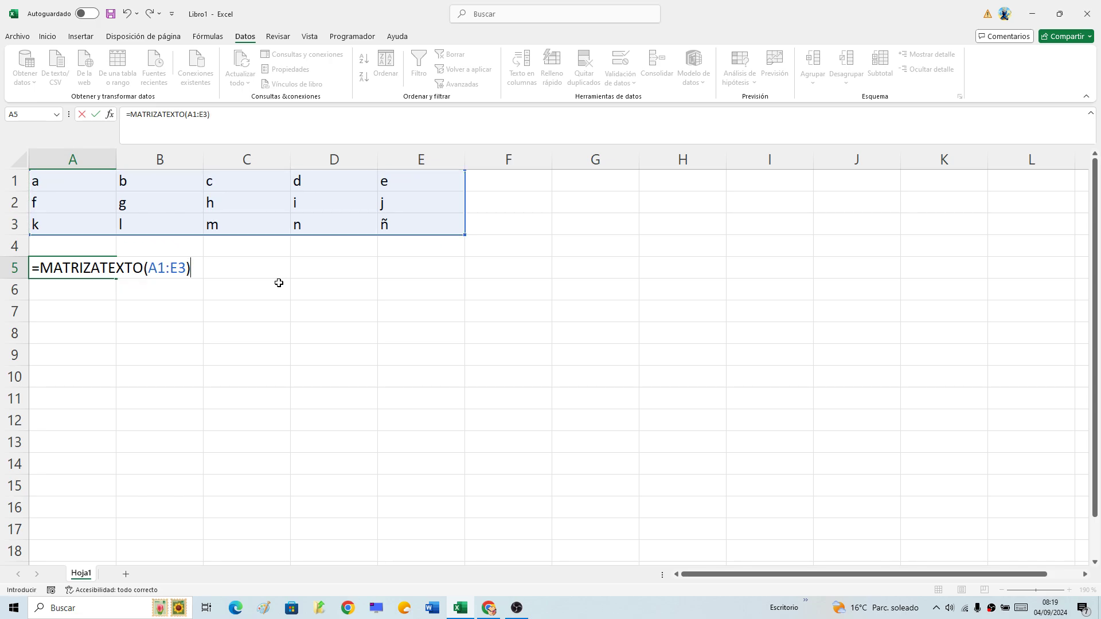
Enter =MATRIZATEXTO(A1:E3) so A5 shows letters a through ñ separated by semicolons.
key(Return)
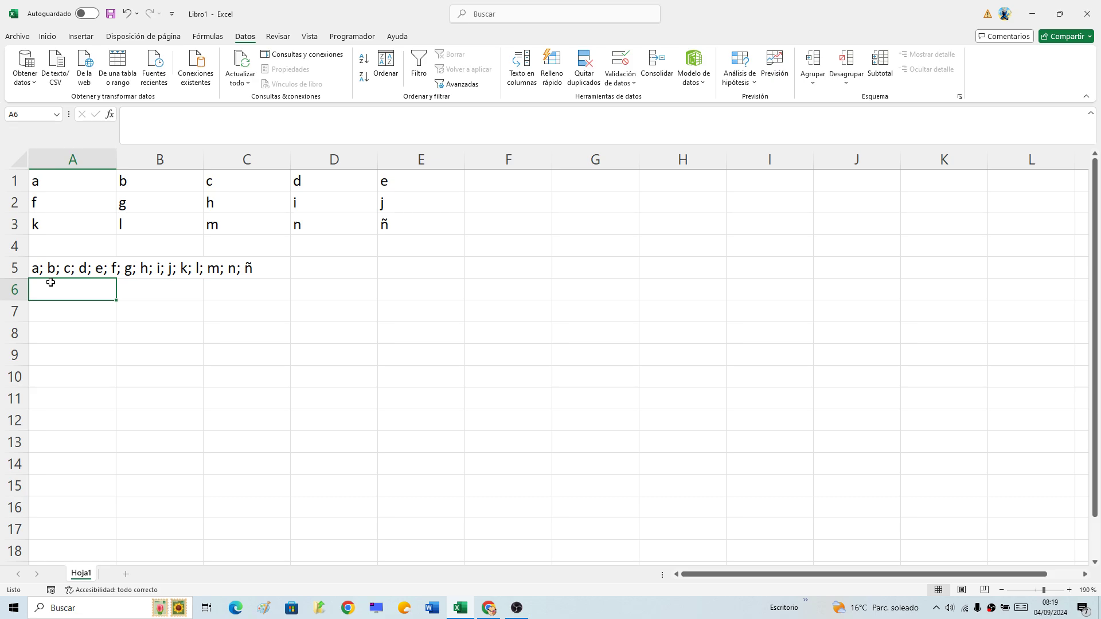
click(60, 269)
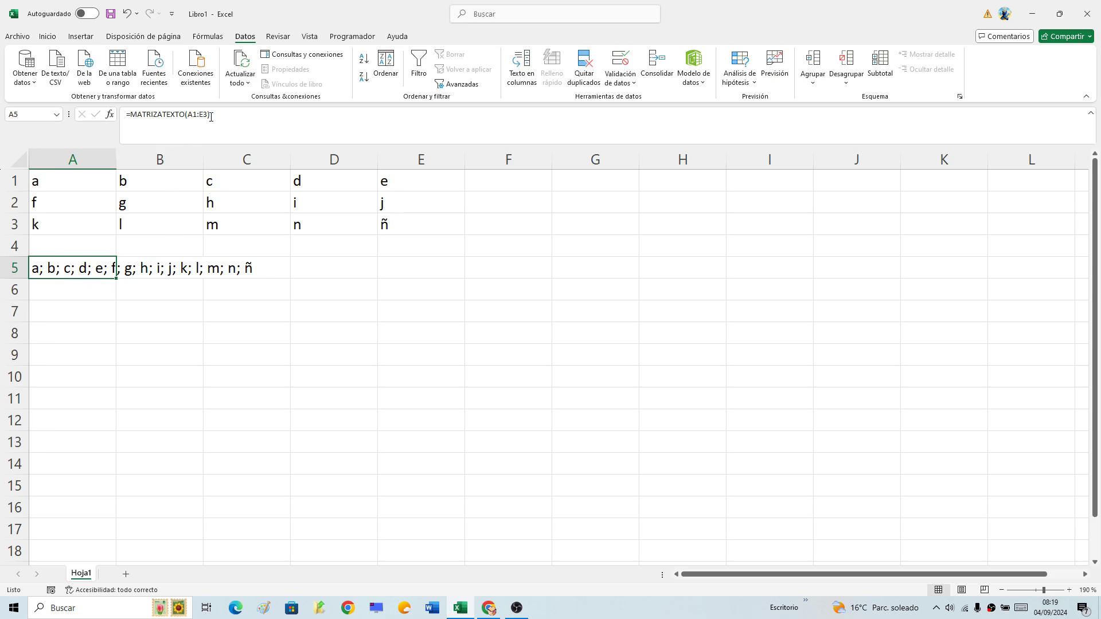
drag(211, 115, 119, 125)
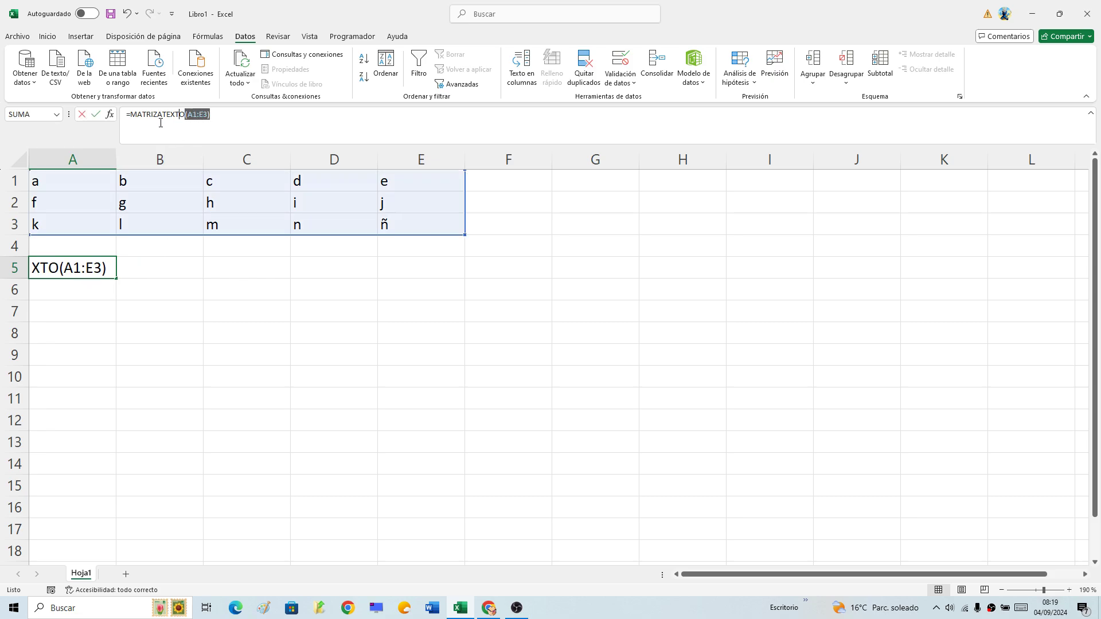
click(82, 268)
click(82, 324)
click(81, 315)
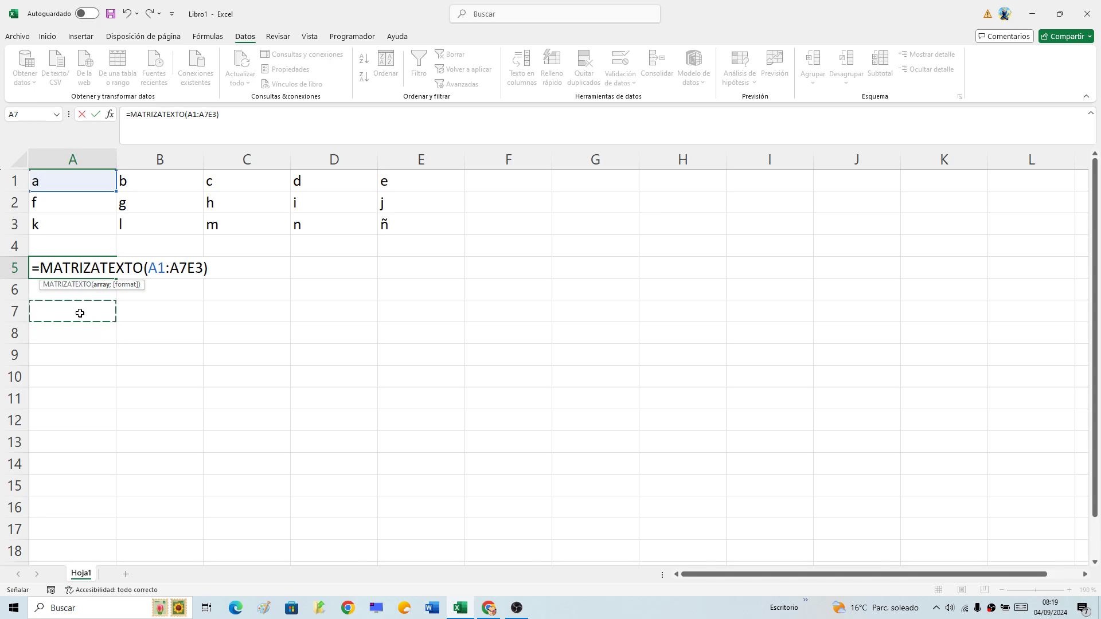
click(180, 359)
click(91, 268)
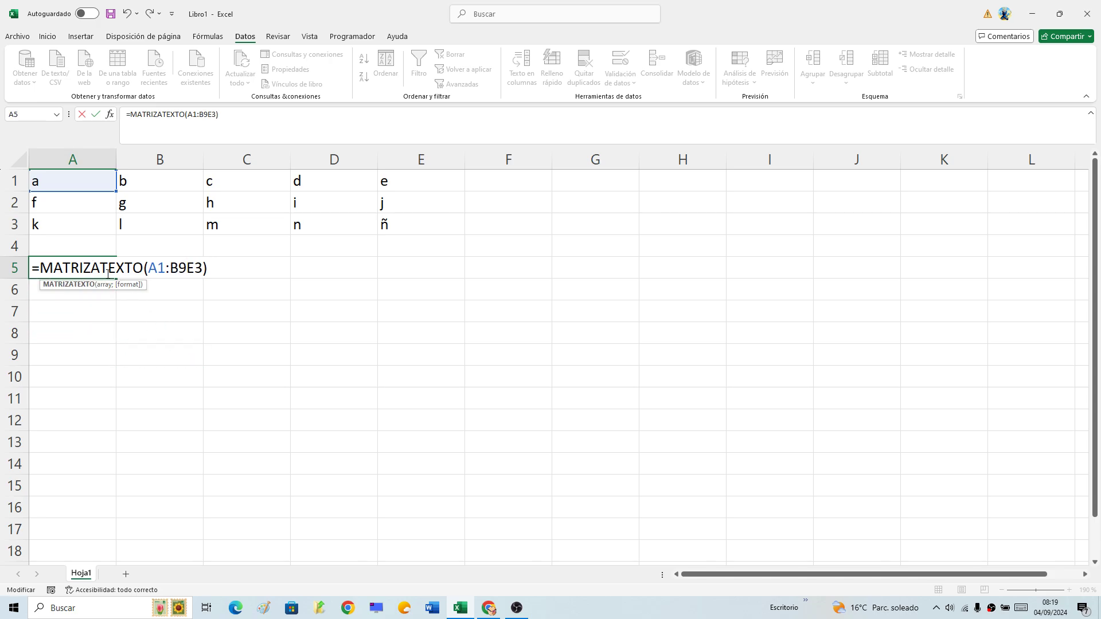
click(170, 352)
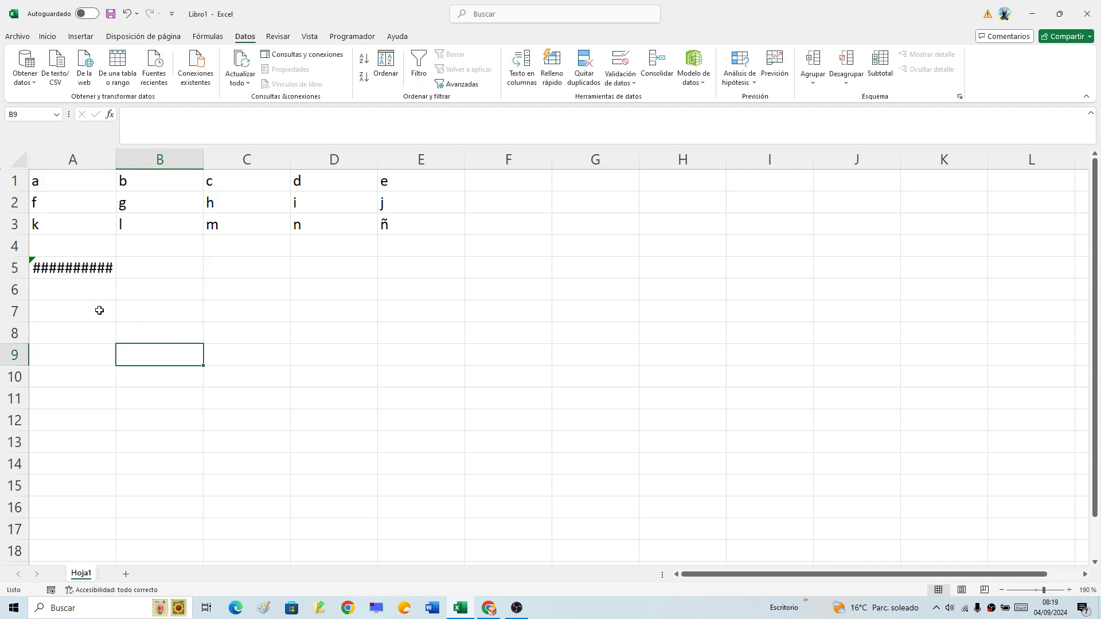
key(ctrl+z)
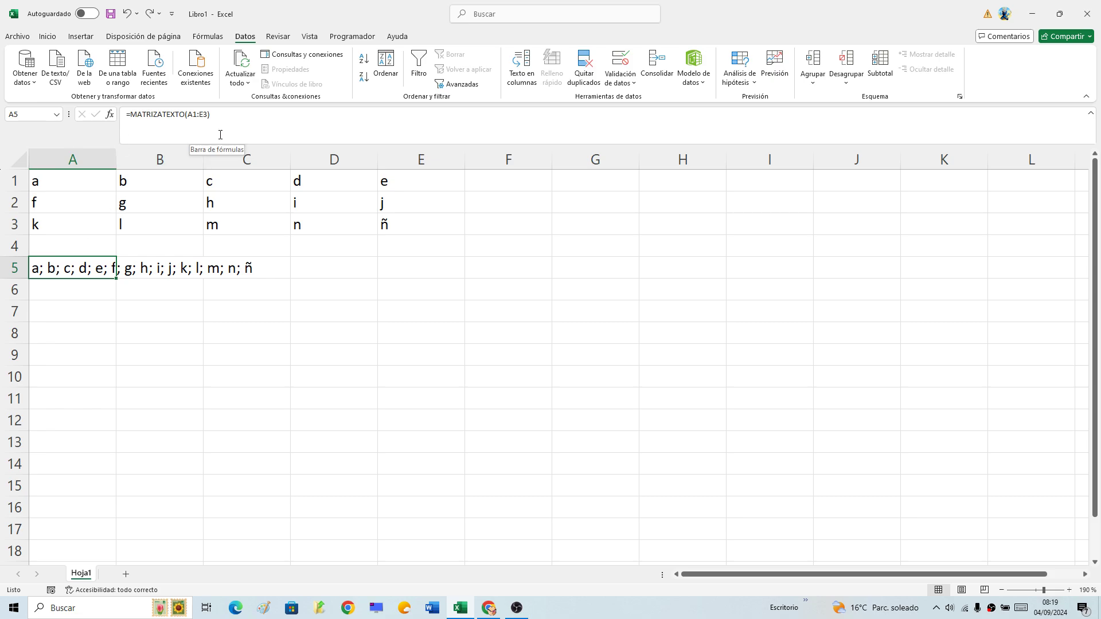
Copy A5 and paste it back onto itself as values.
right_click(79, 273)
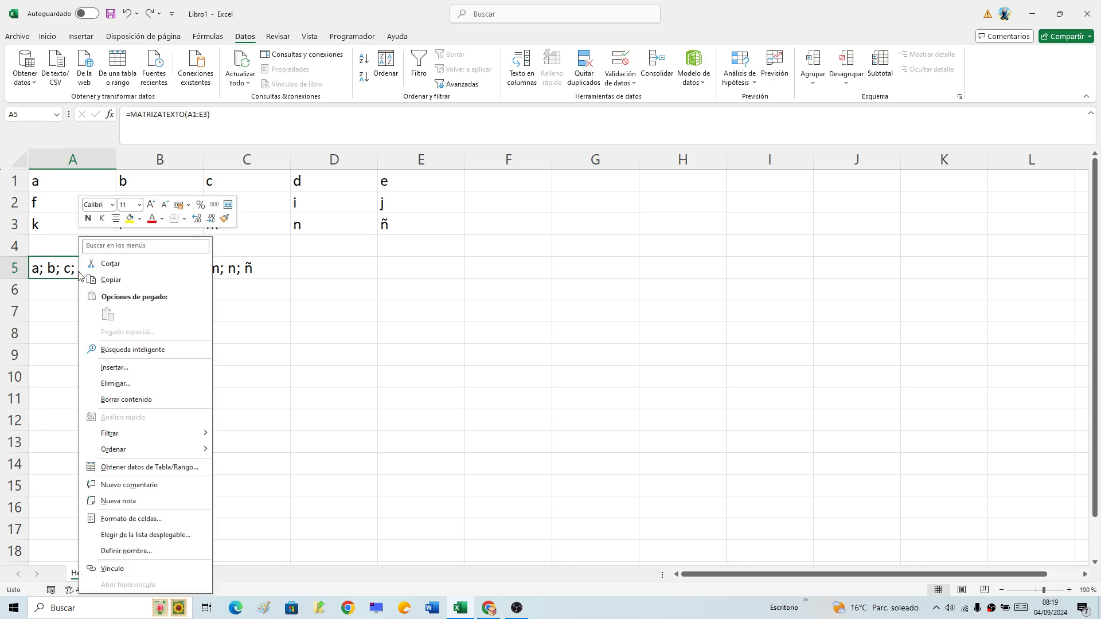
click(109, 280)
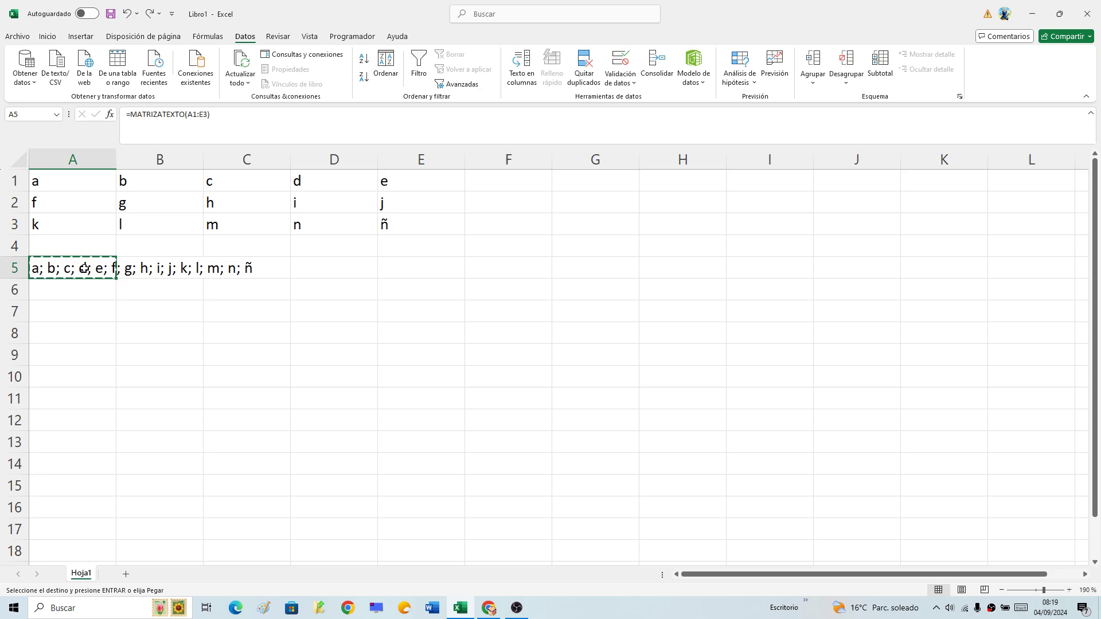
right_click(84, 269)
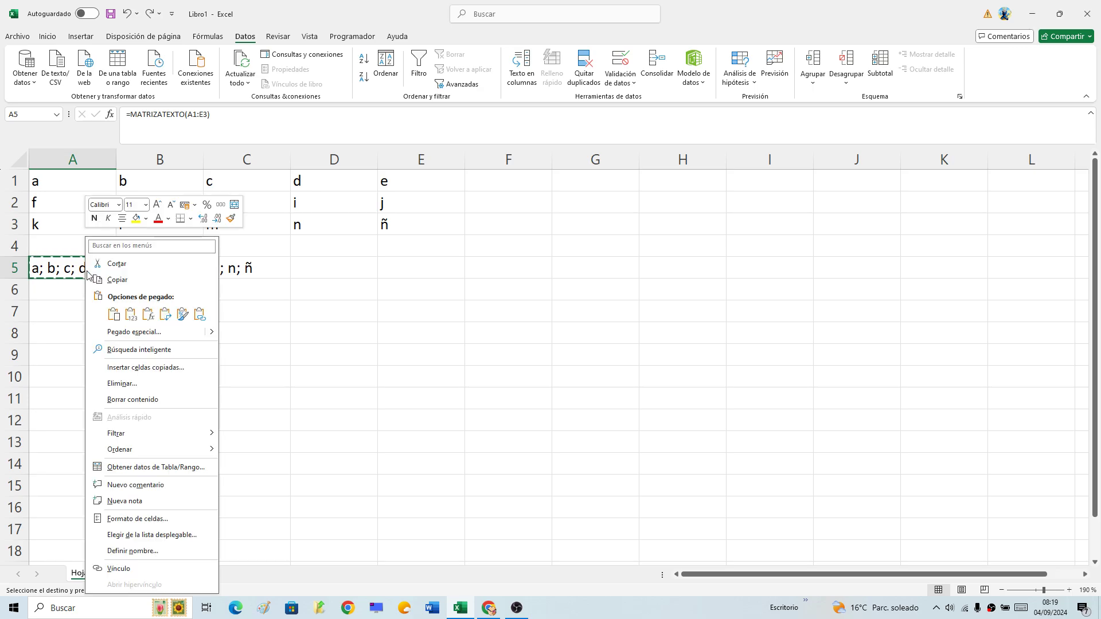
click(132, 317)
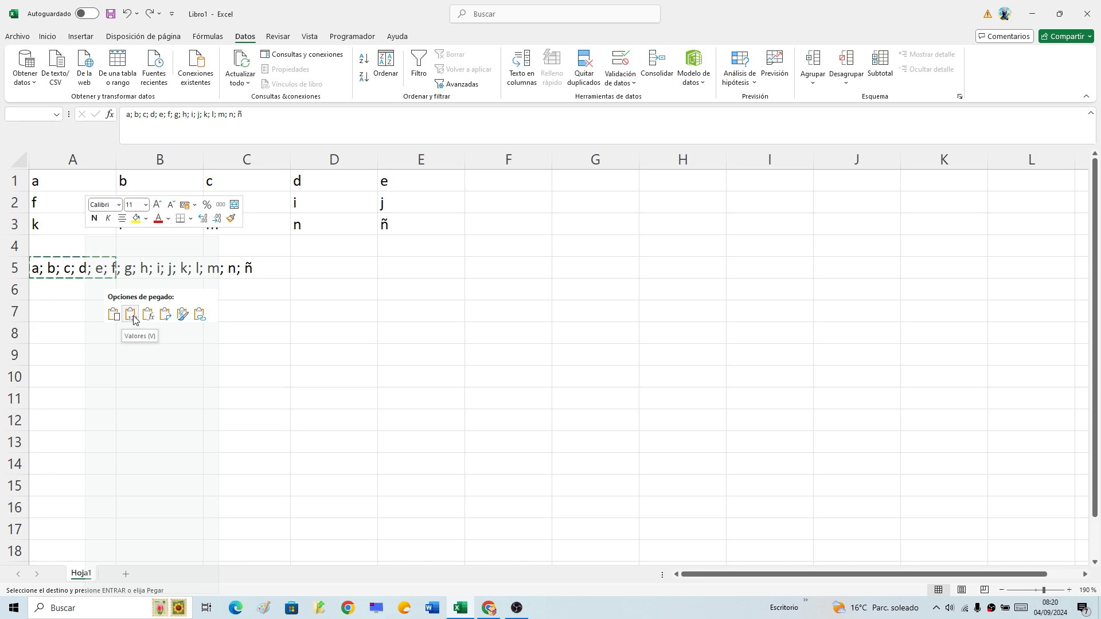
Confirm A5 now holds the joined letters as plain text, not a formula.
click(85, 312)
click(85, 269)
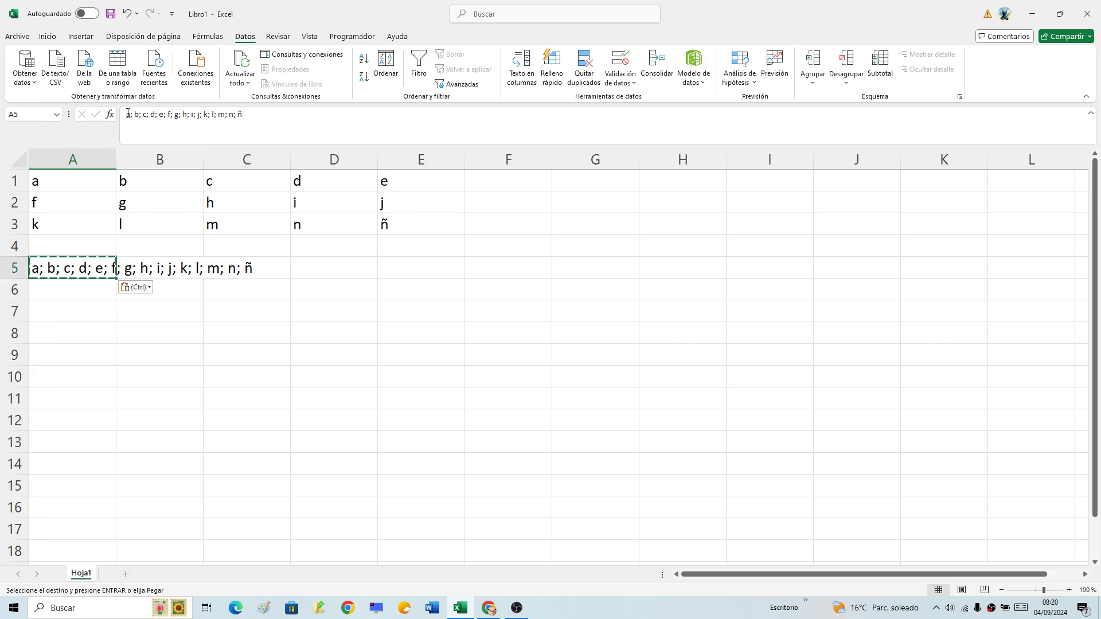
drag(126, 114, 255, 117)
click(102, 361)
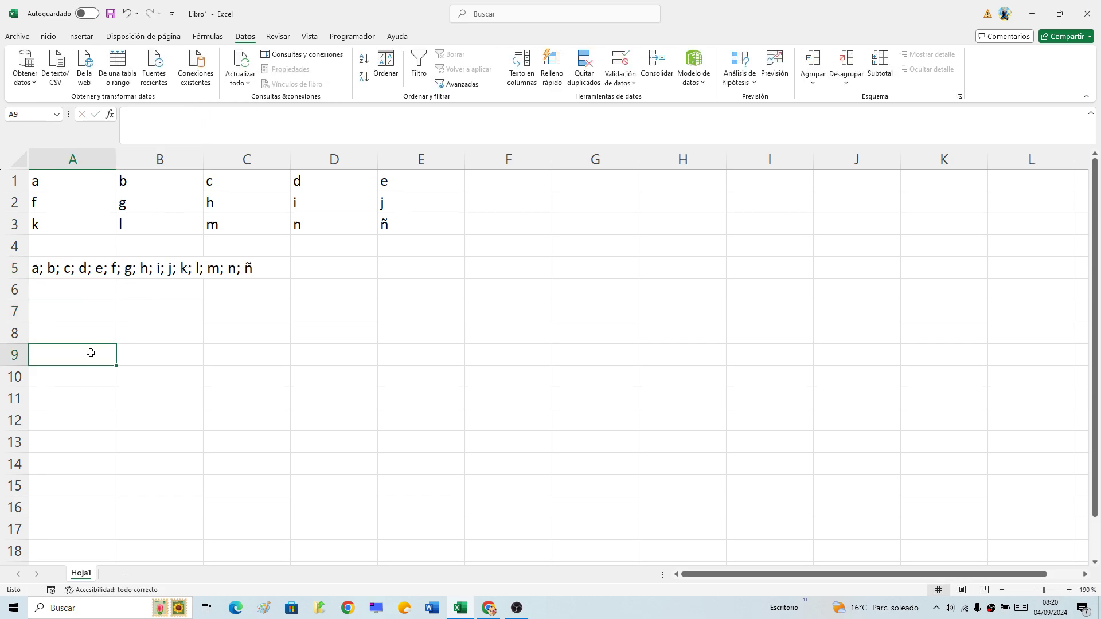
click(83, 271)
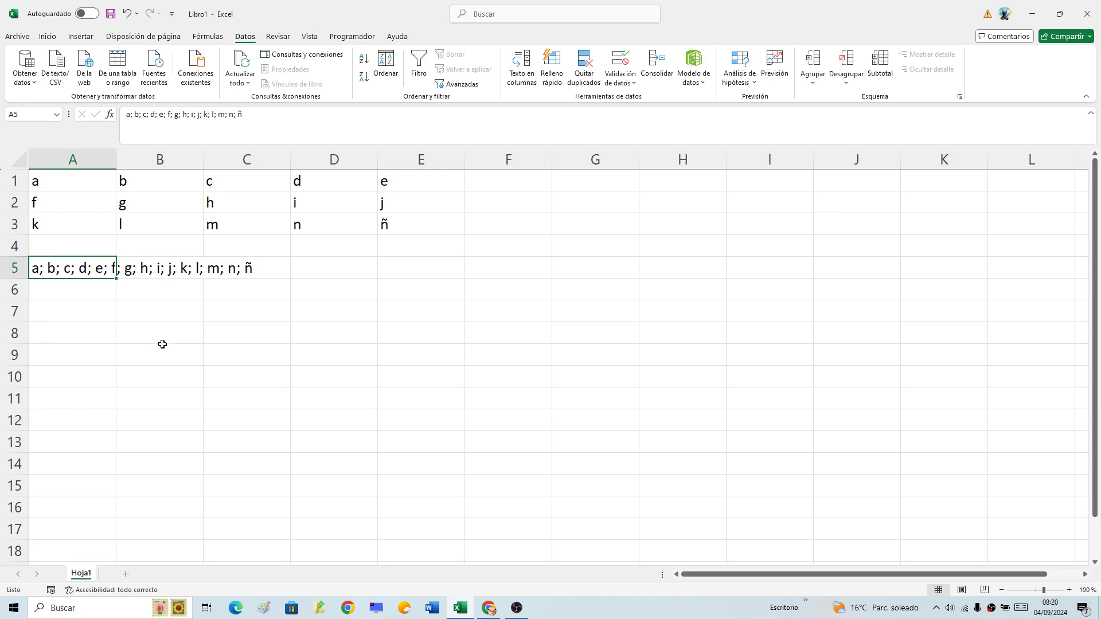
Select cell A5 with the joined letter list a; b; … ñ.
click(109, 337)
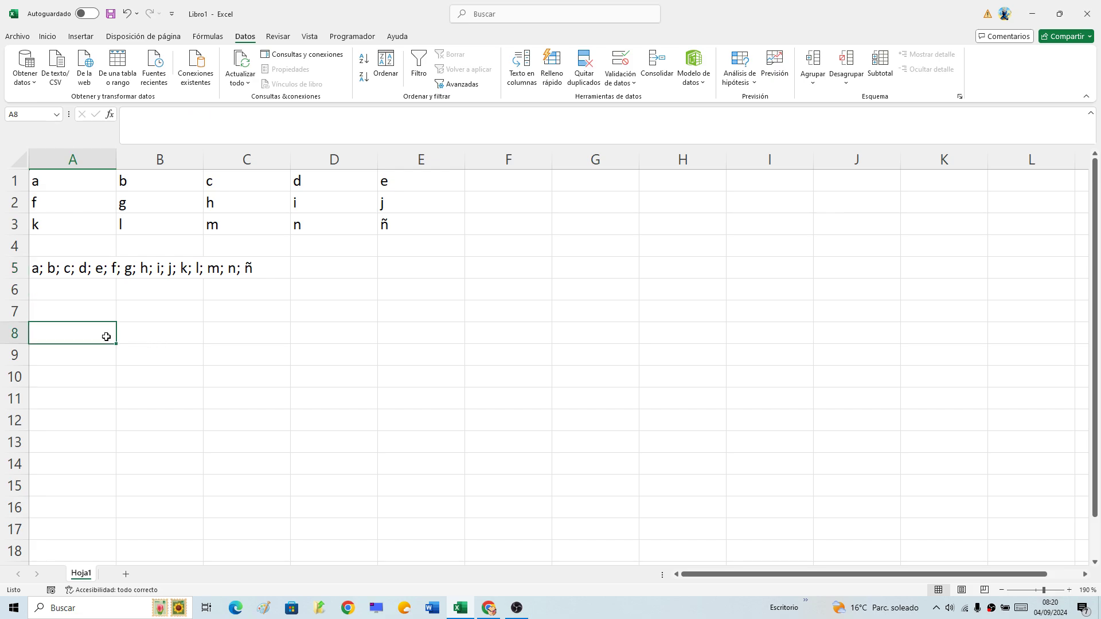
click(69, 269)
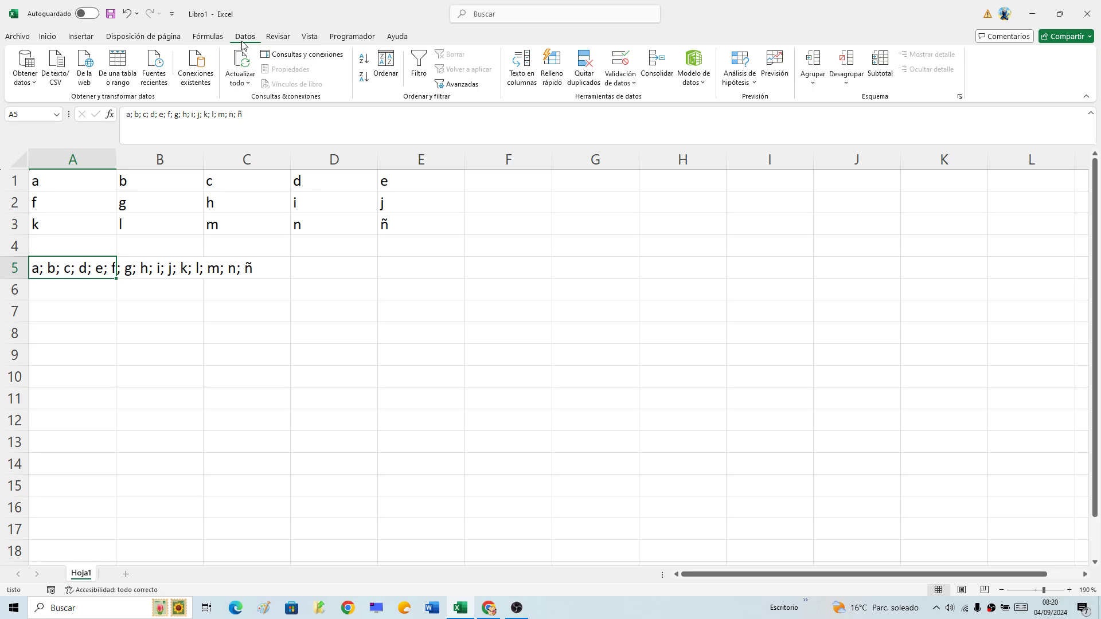
Start Texto en columnas on A5 with the Delimitados option.
click(521, 86)
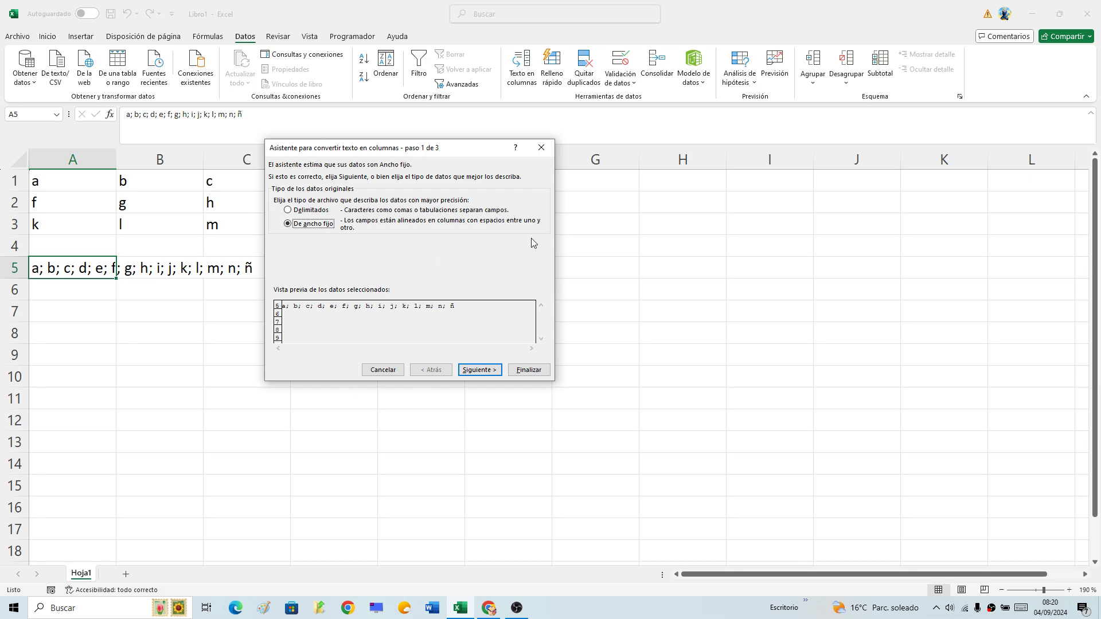
click(300, 212)
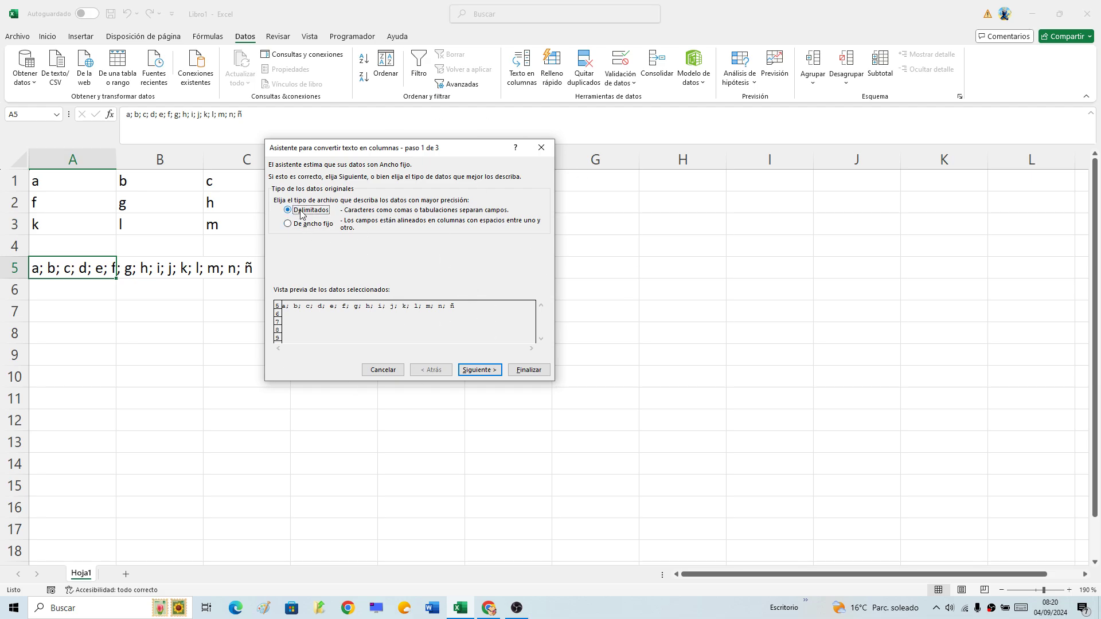
click(487, 370)
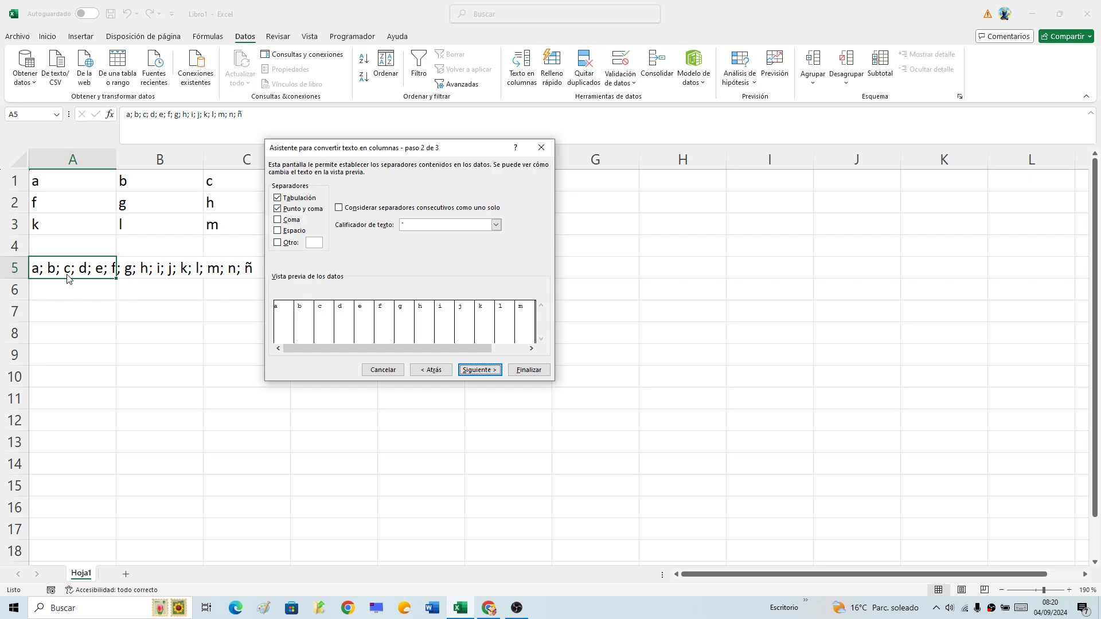
Leave Punto y coma as the only delimiter and advance to the column-format step.
click(278, 198)
click(277, 220)
click(277, 231)
click(278, 231)
click(277, 220)
click(278, 219)
click(278, 209)
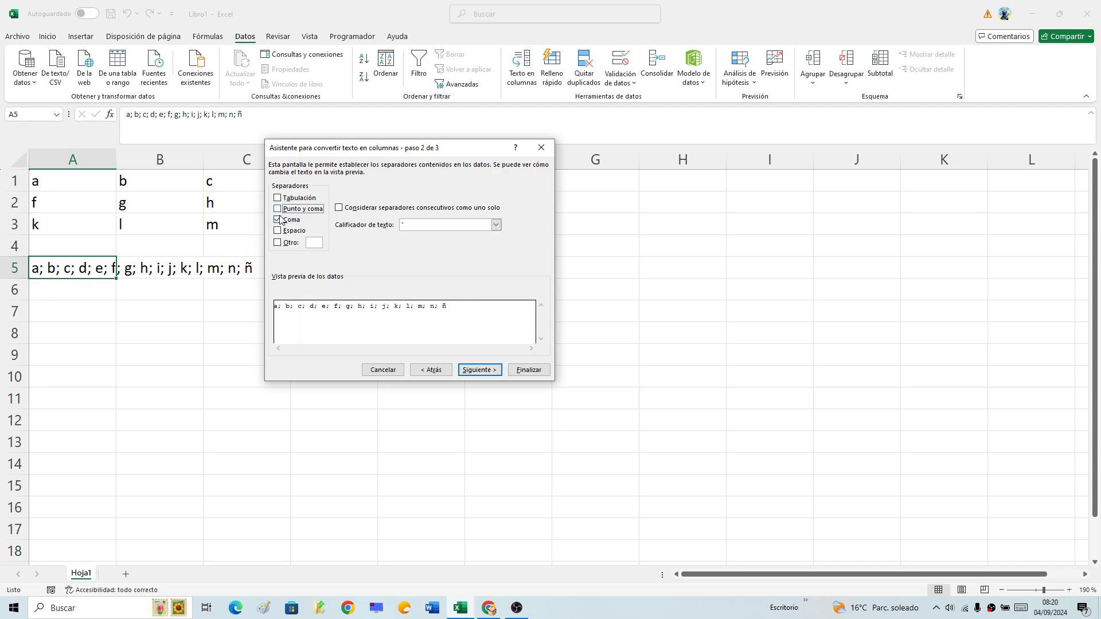
click(279, 209)
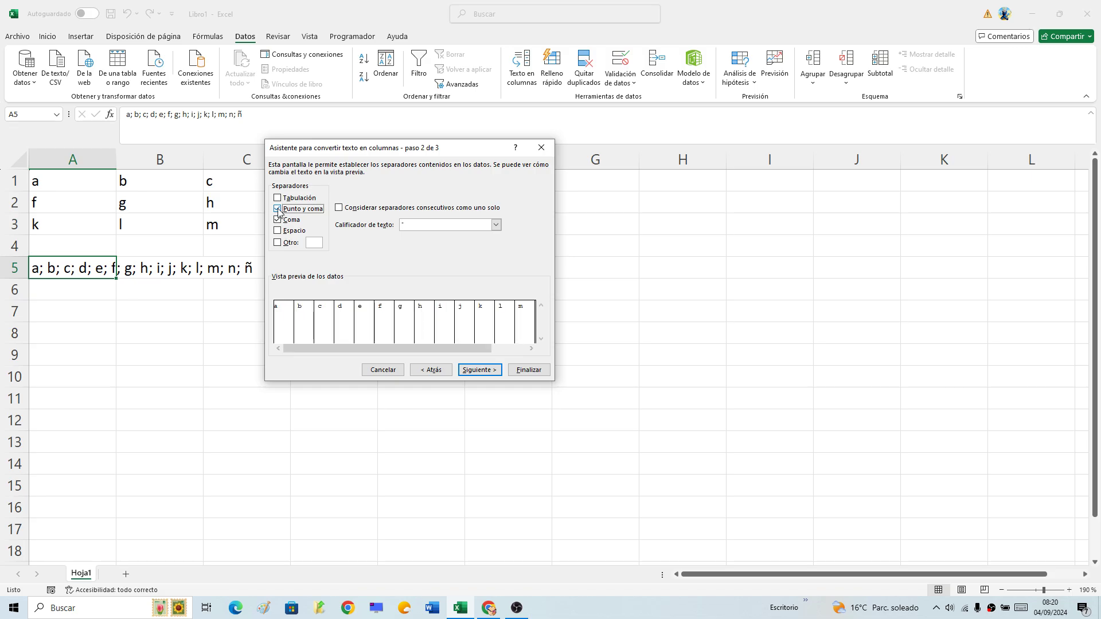
click(279, 220)
click(475, 371)
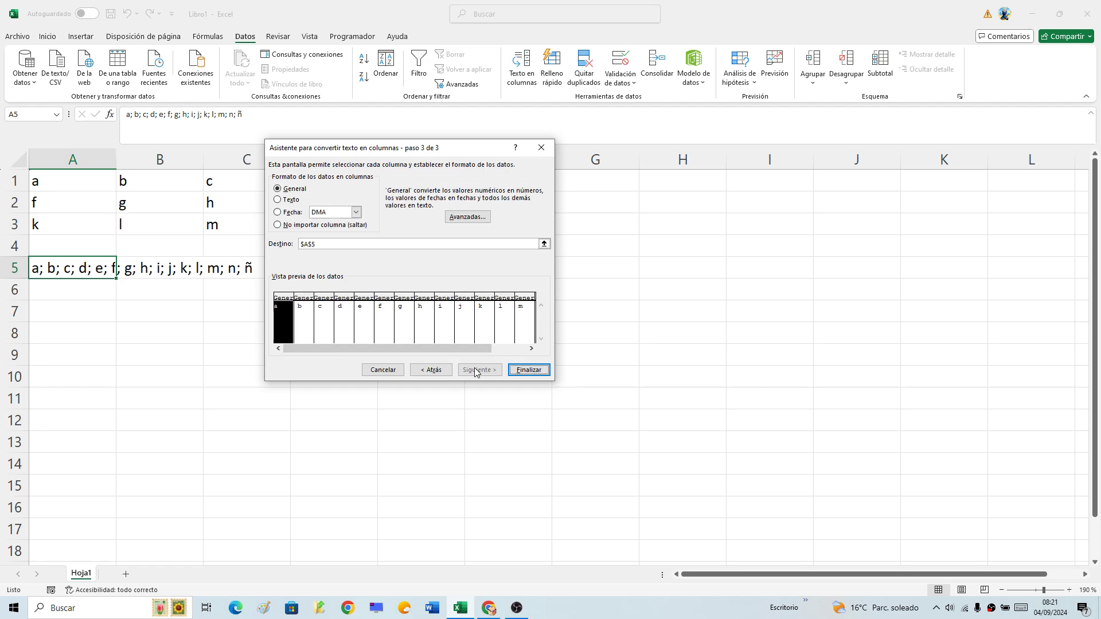
Finish the wizard so the letters spread across row 5, one per cell.
click(529, 371)
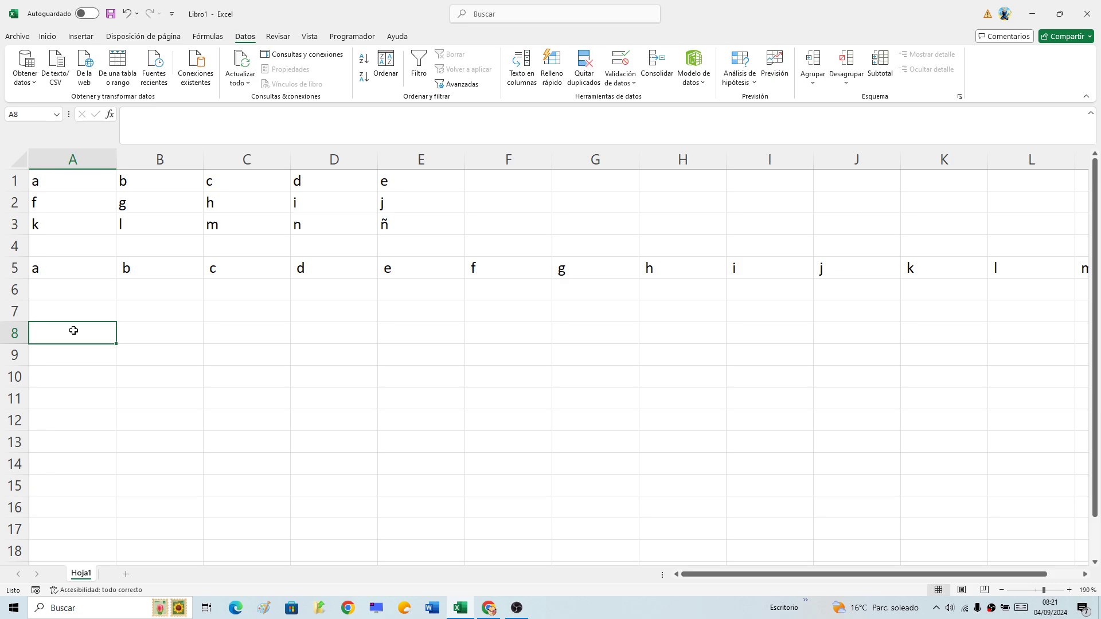
Enter =transponer in A8, see the #¿NOMBRE? error, and reopen it for editing.
text(=)
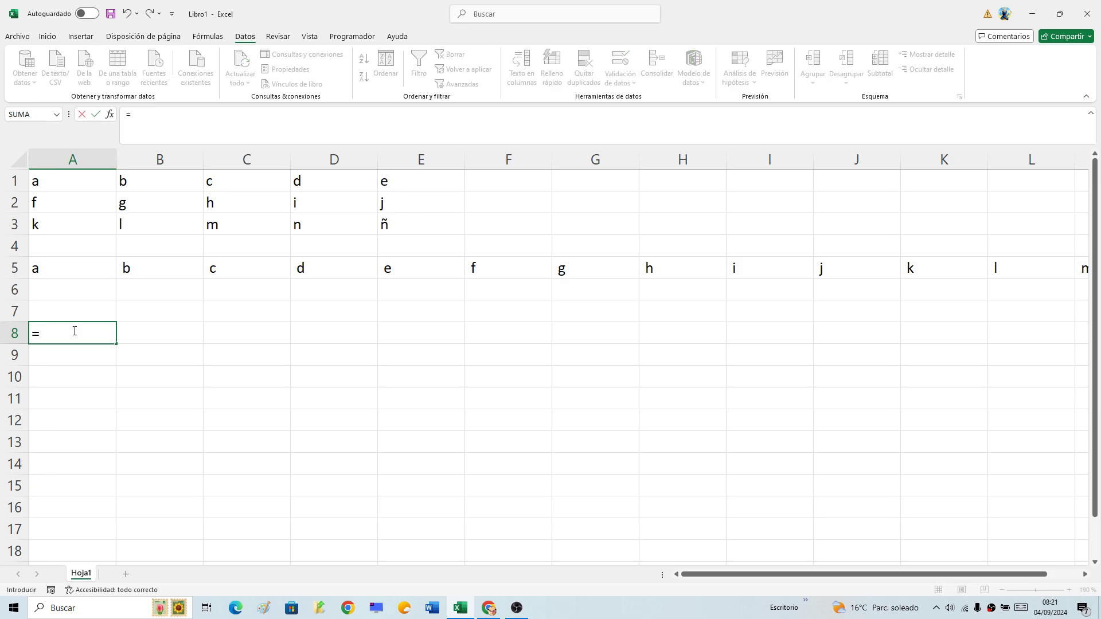
text(tra)
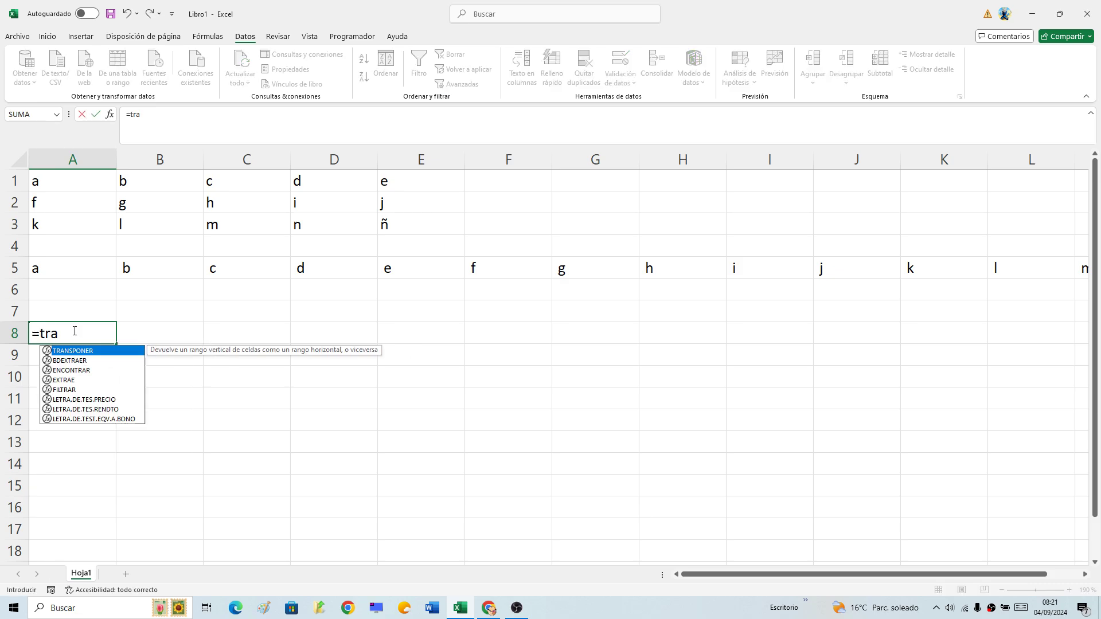
text(nsponer)
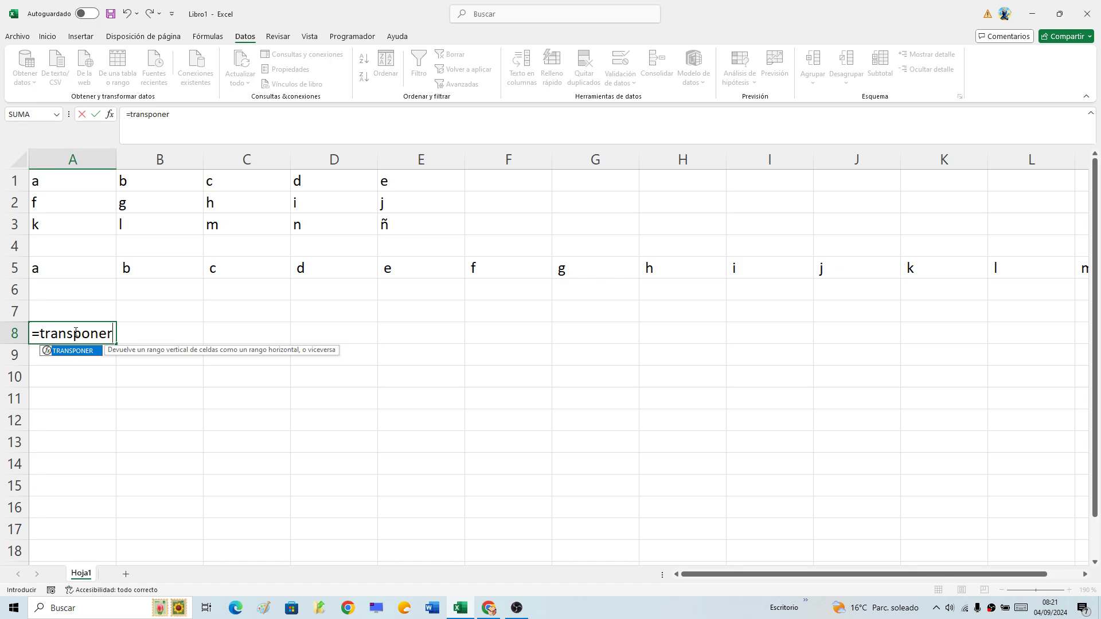
key(Return)
click(75, 331)
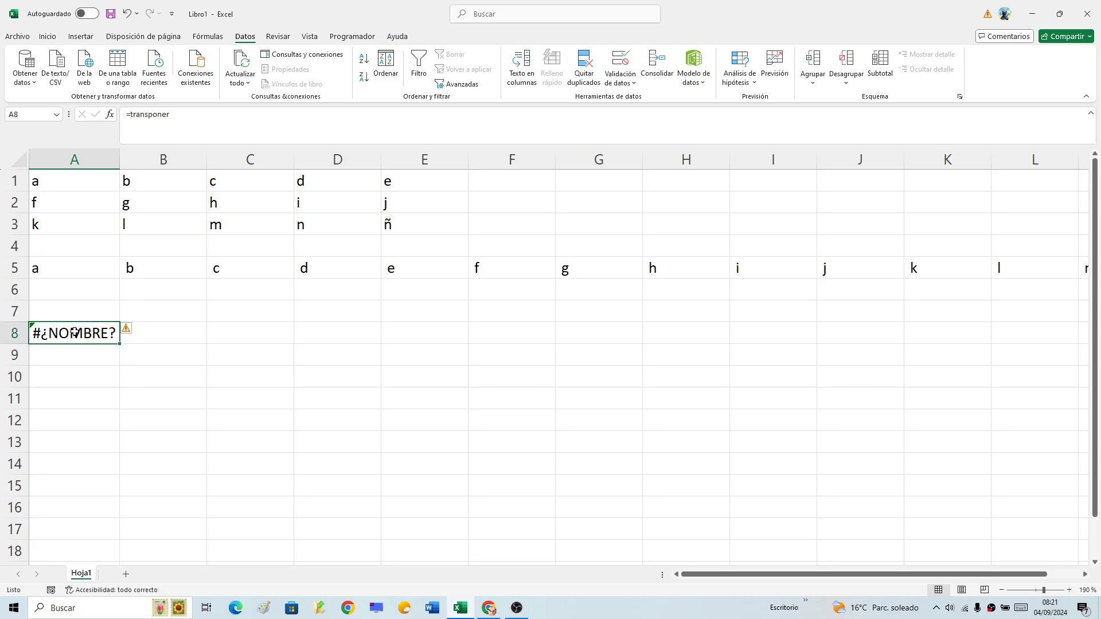
double_click(76, 331)
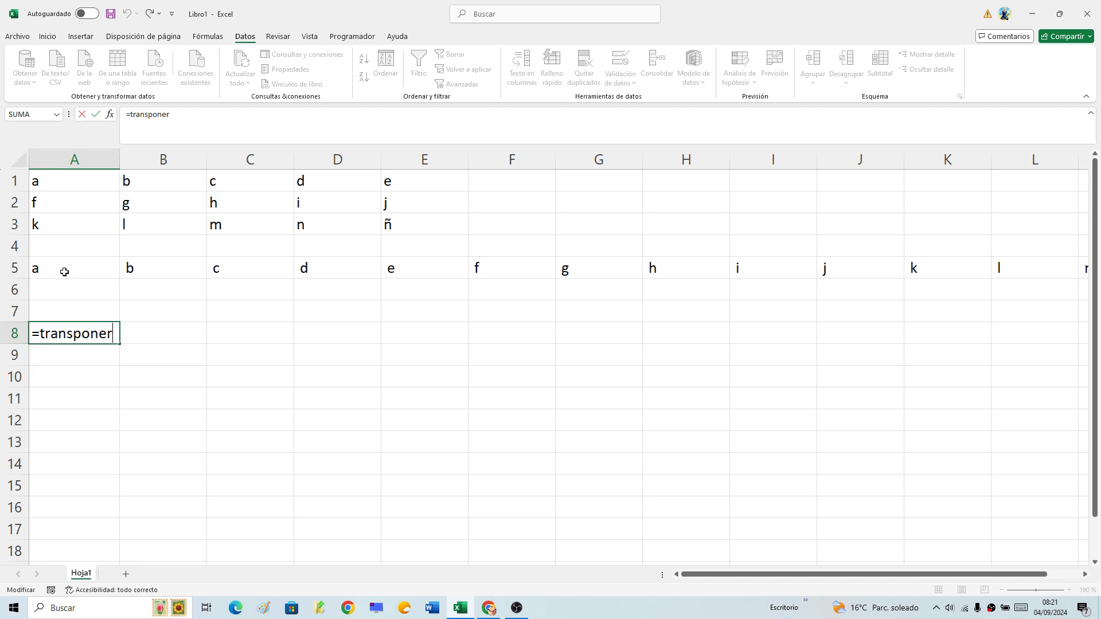
Edit A8 into =TRANSPONER(A5:O5), using the row 5 letters as the range.
drag(64, 272, 362, 274)
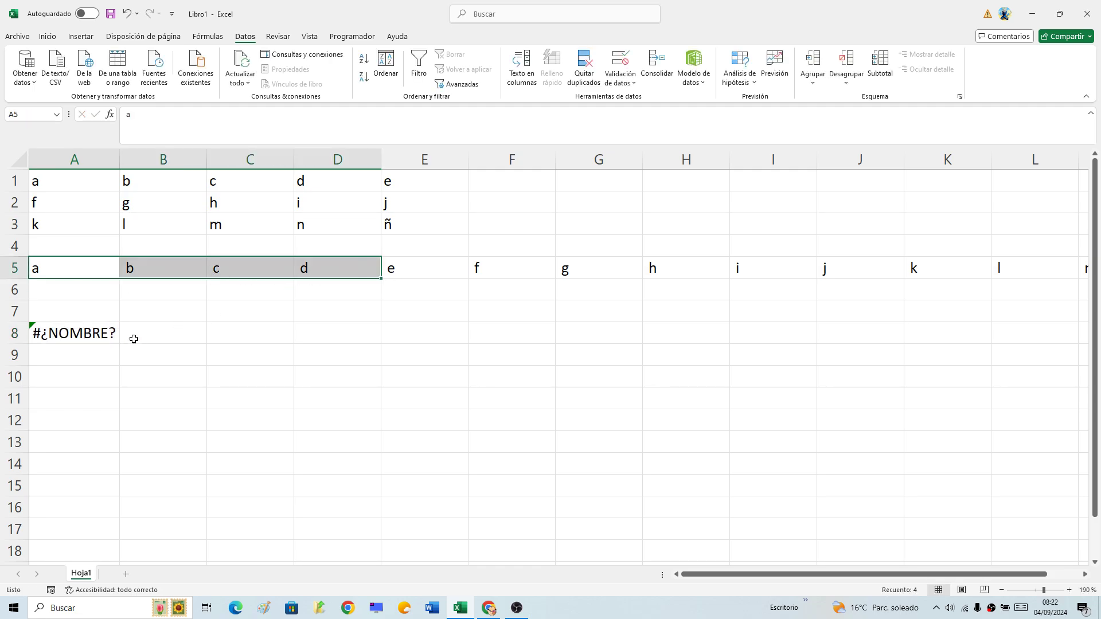
click(83, 259)
click(98, 337)
double_click(98, 337)
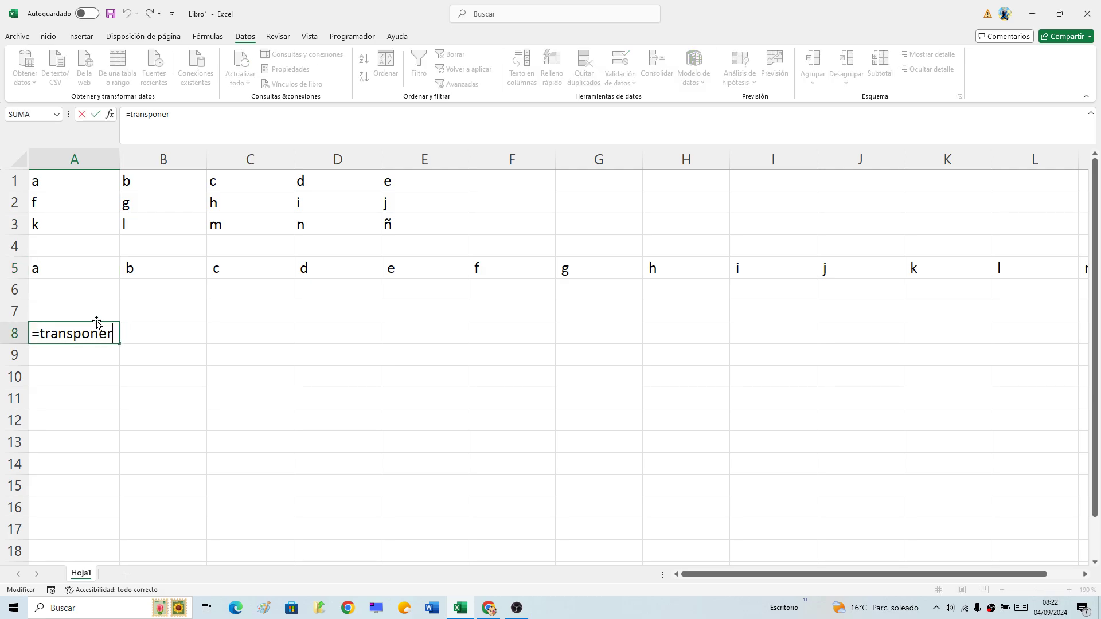
key(BackSpace)
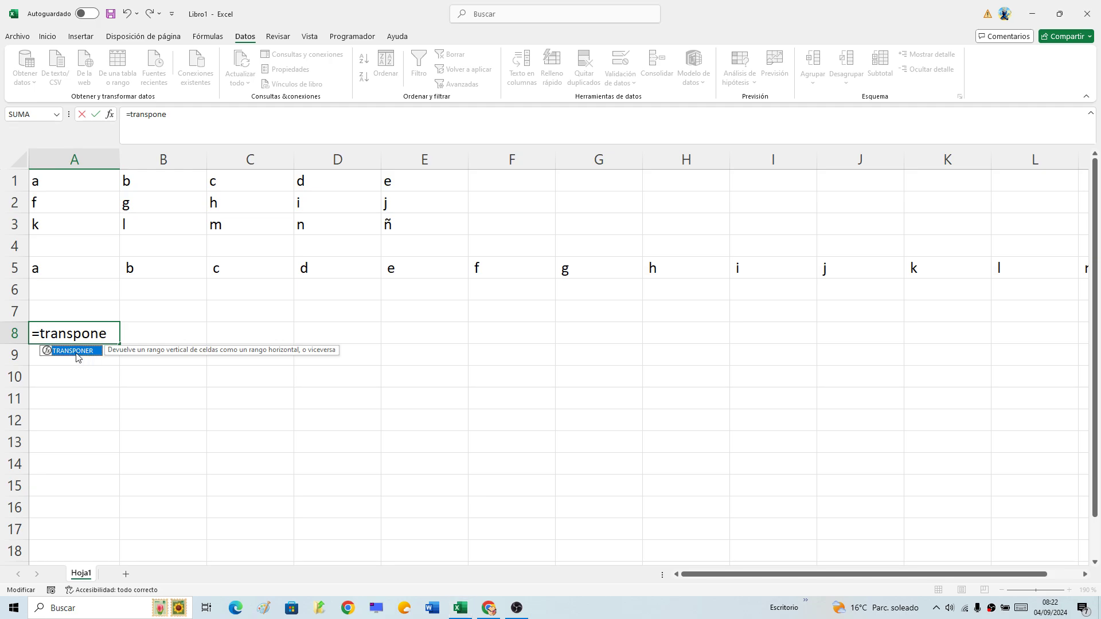
double_click(78, 351)
mouse_move(51, 267)
mouse_down()
mouse_move(910, 283)
mouse_move(923, 269)
mouse_up()
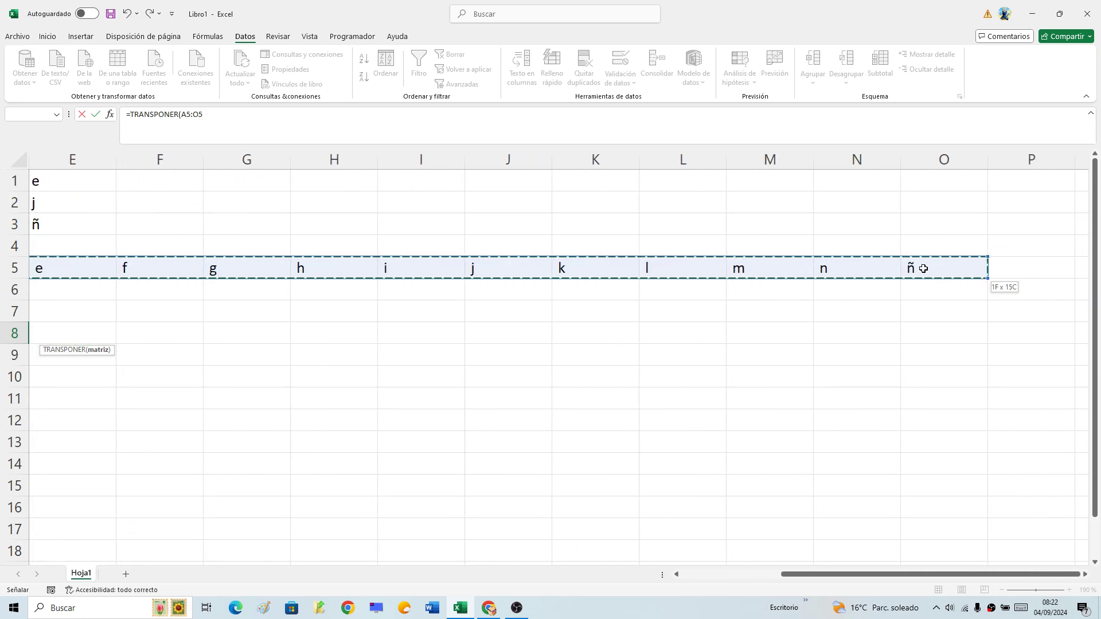
drag(923, 268, 923, 270)
drag(872, 575, 706, 571)
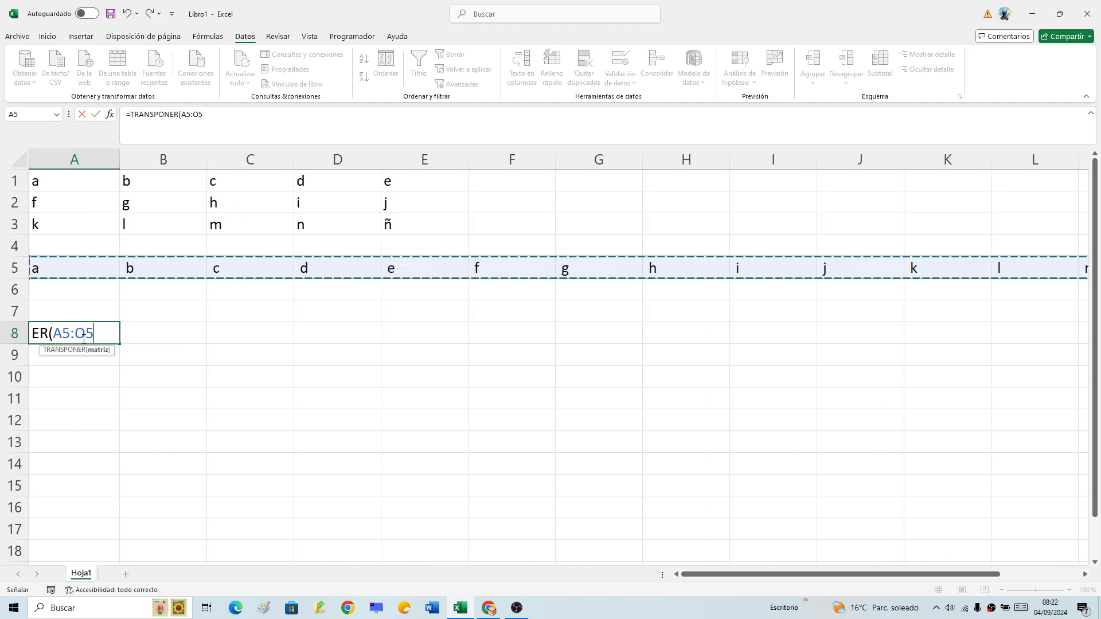
text())
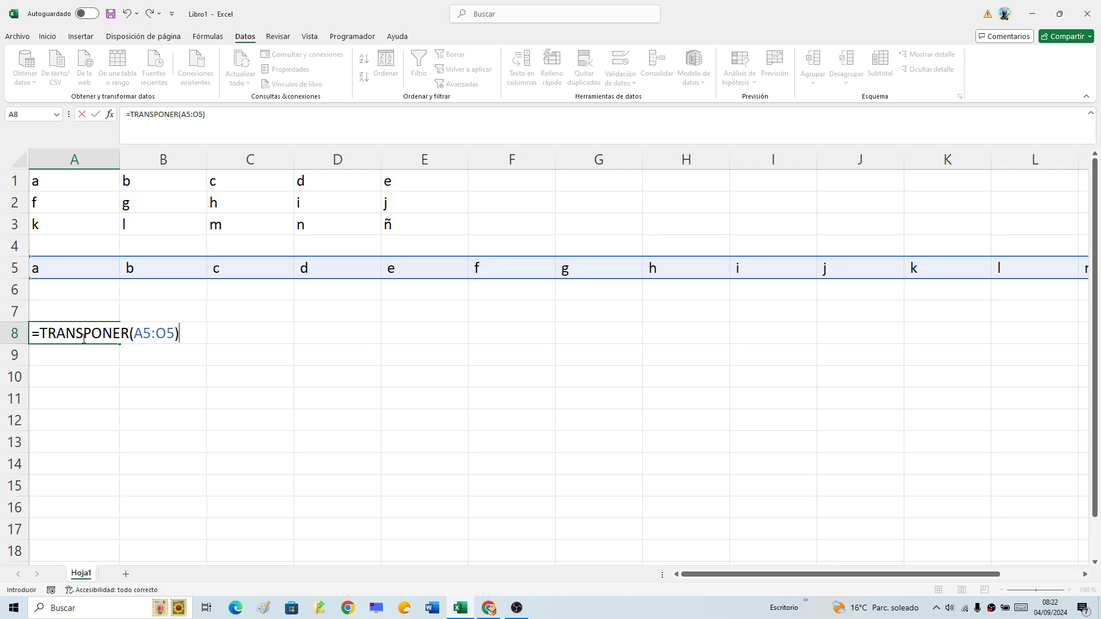
Enter =TRANSPONER(A5:O5) and check the letters spill down column A from A8.
key(Return)
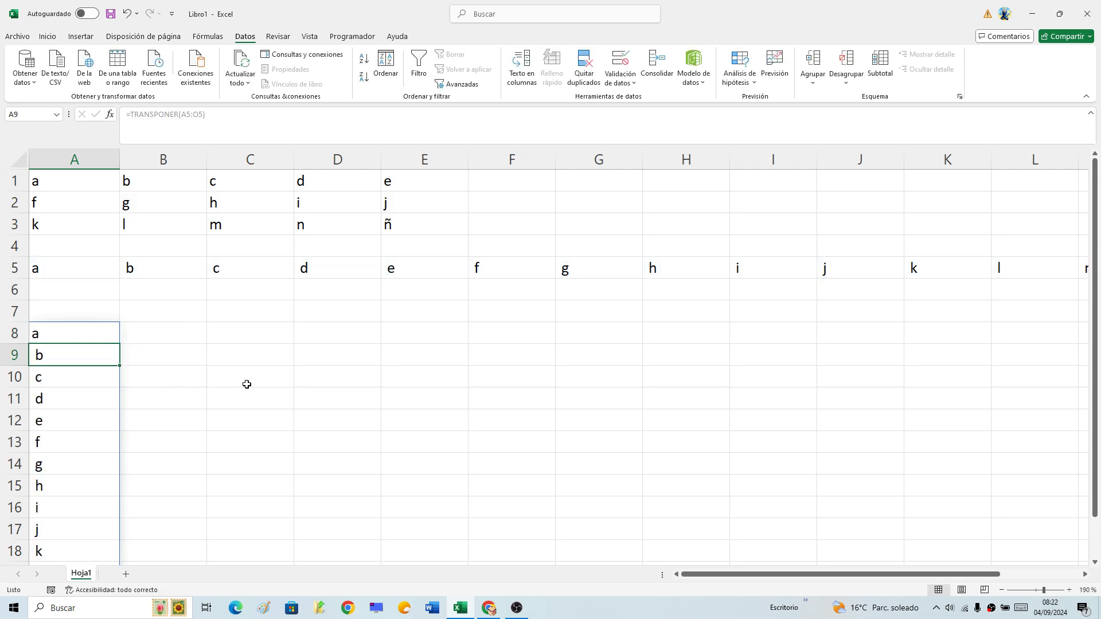
scroll(310, 384, down, 1)
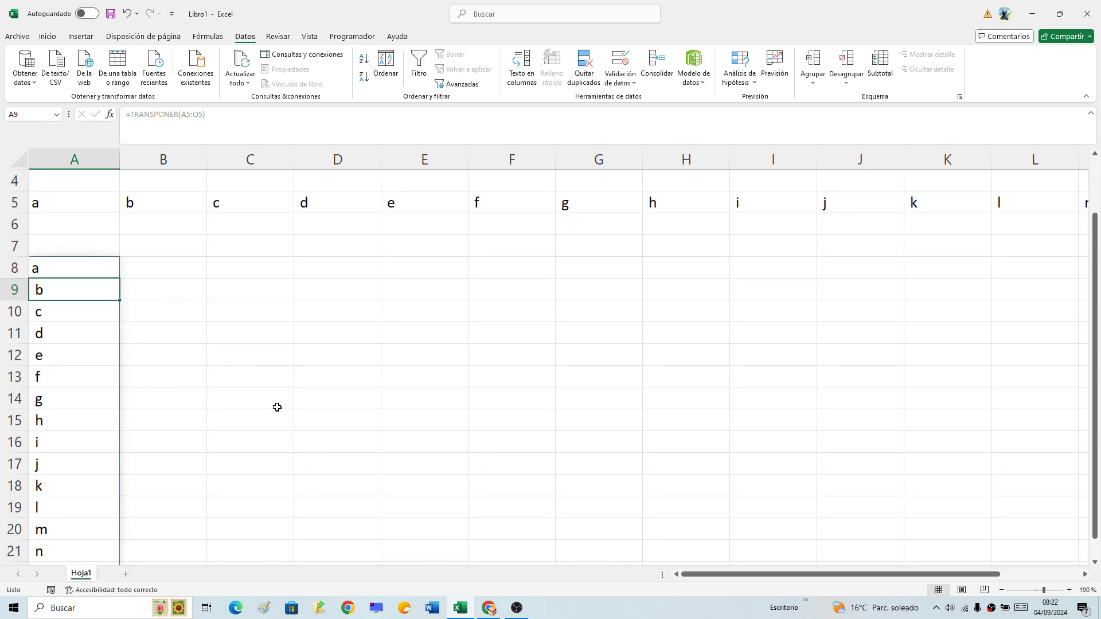
scroll(276, 407, down, 2)
scroll(277, 407, down, 2)
scroll(281, 407, up, 4)
scroll(282, 407, up, 1)
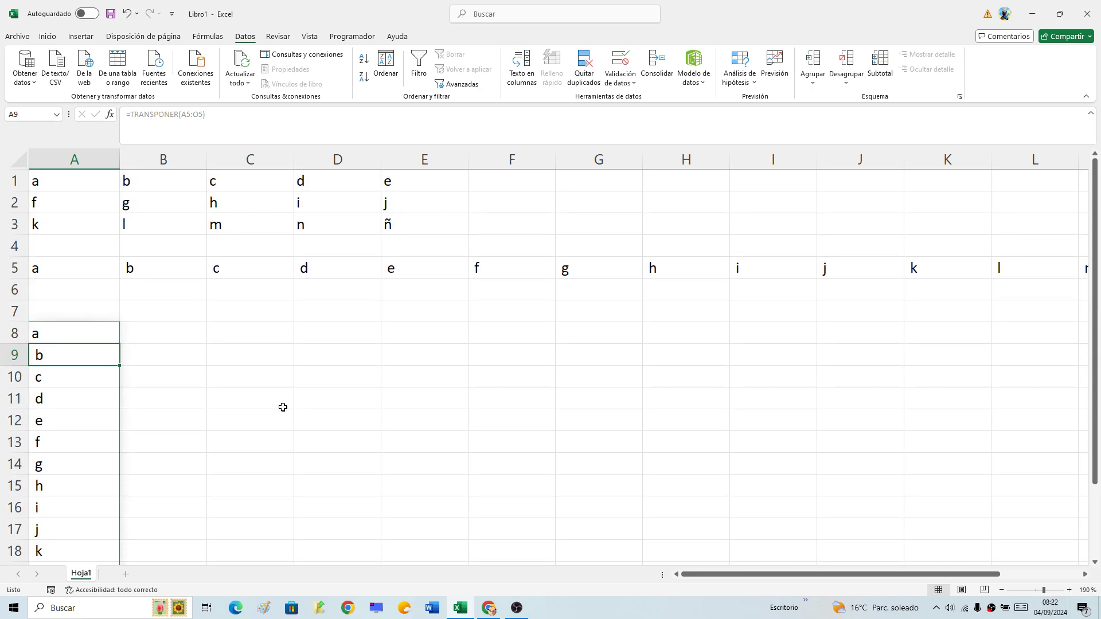